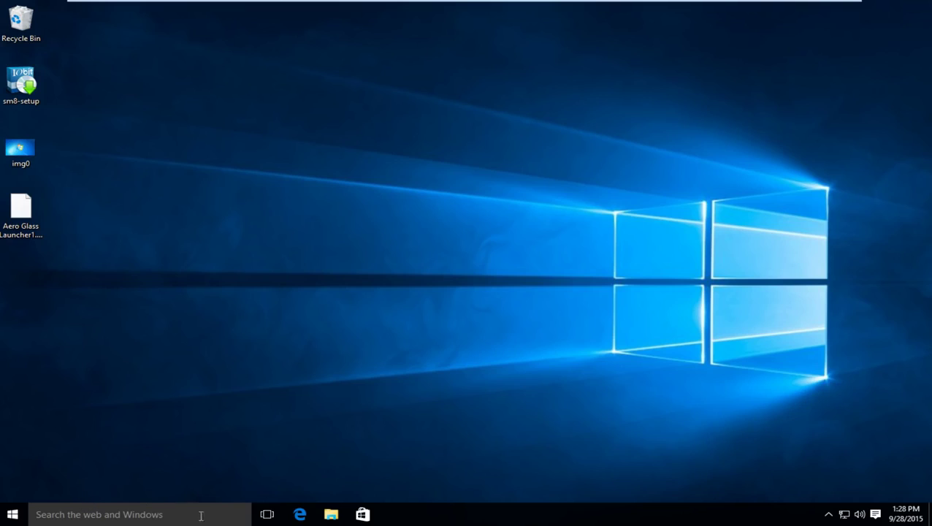
- Uncheck Show Task View button in the taskbar's right-click menu
right_click(501, 515)
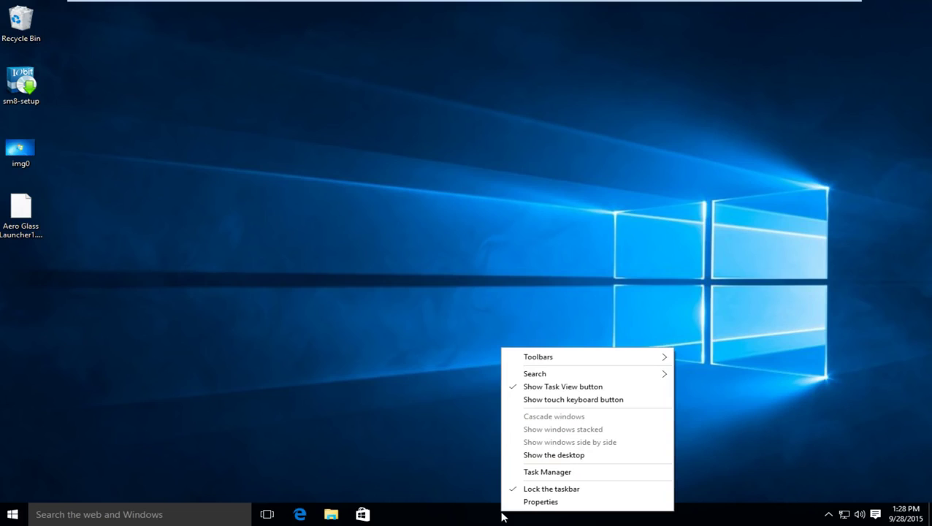
left_click(515, 388)
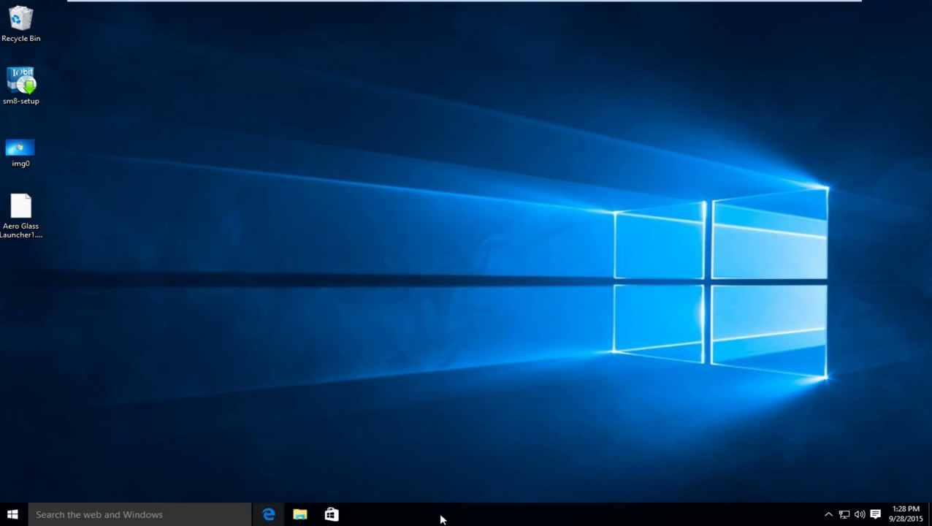
- In Cortana settings, switch off Search online and include web results, then close the panel
left_click(89, 517)
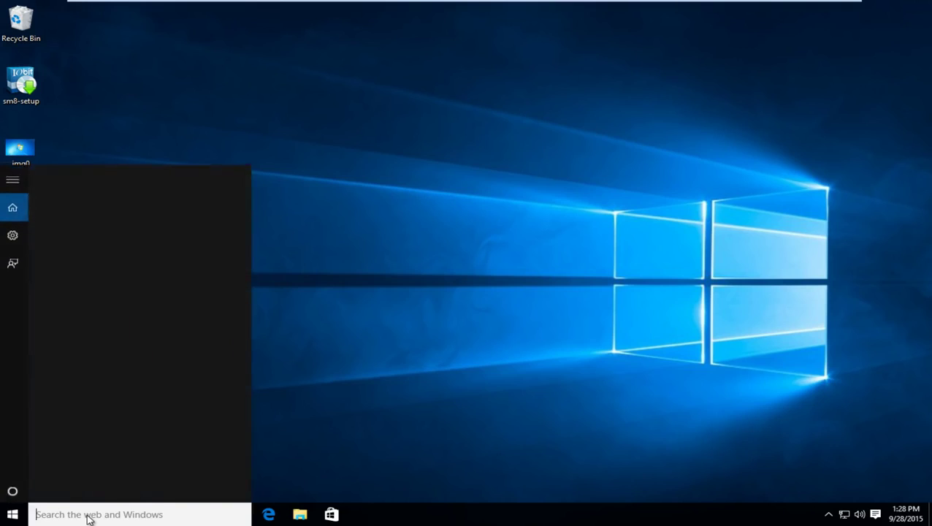
left_click(12, 234)
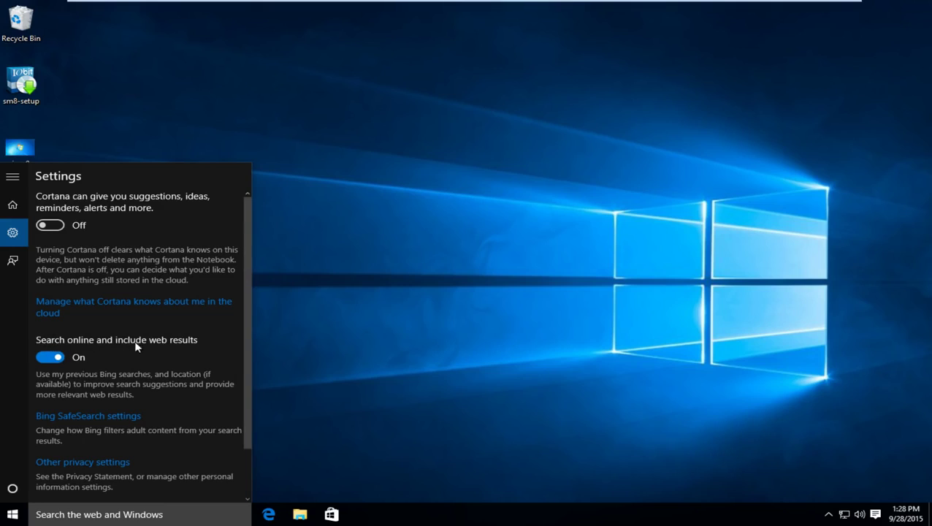
left_click(55, 362)
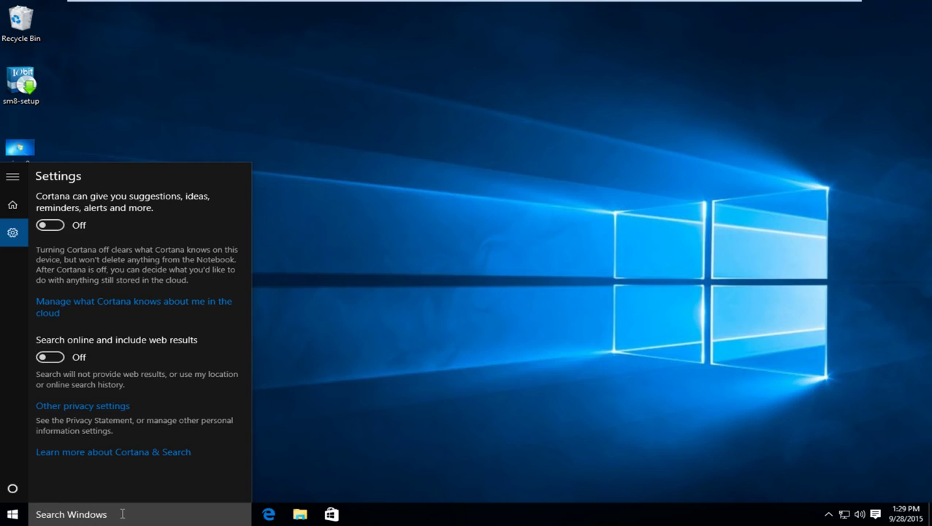
left_click(423, 443)
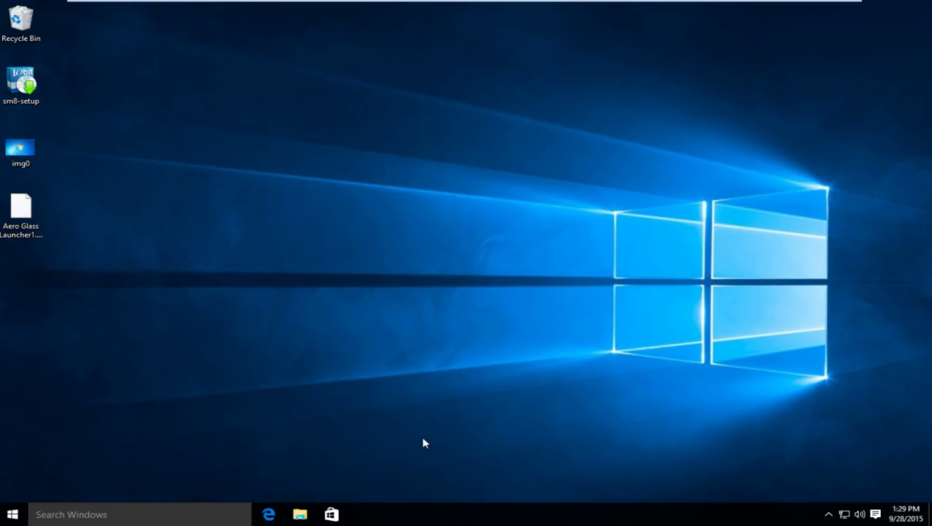
- Set the taskbar's Search option to Hidden
right_click(459, 517)
mouse_move(512, 374)
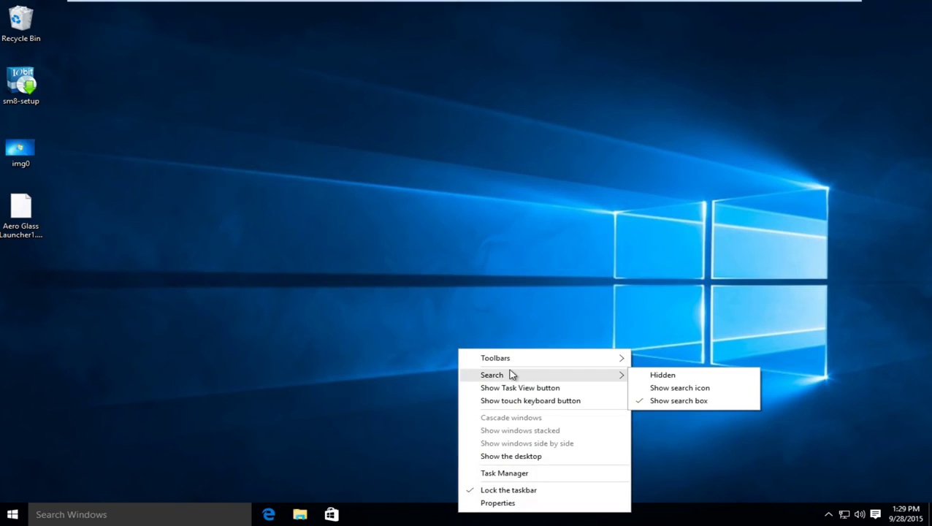
left_click(639, 377)
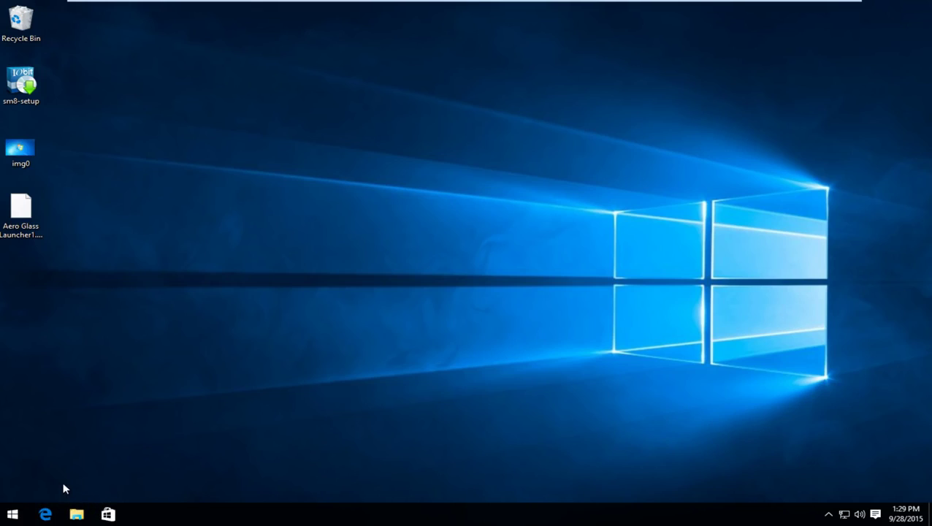
- Test Start search by typing 'control', then clear it and close the pane
left_click(11, 517)
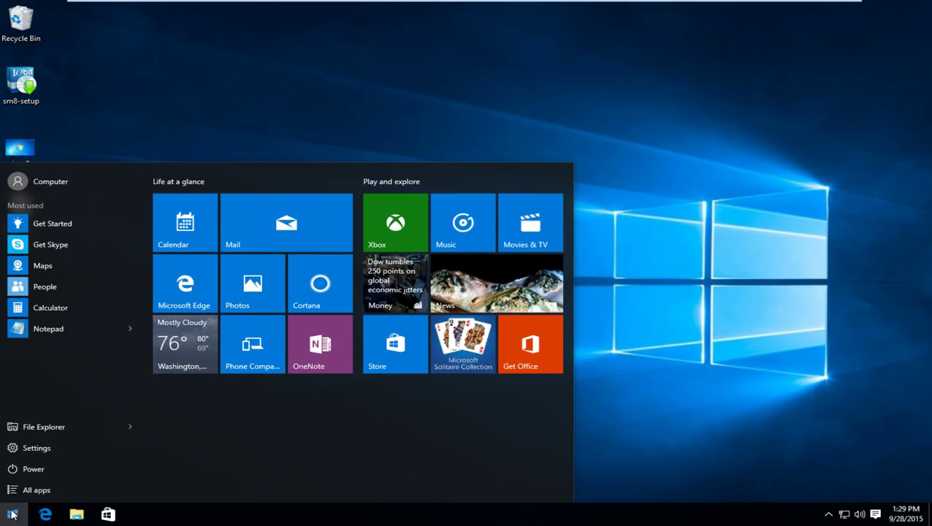
type("control")
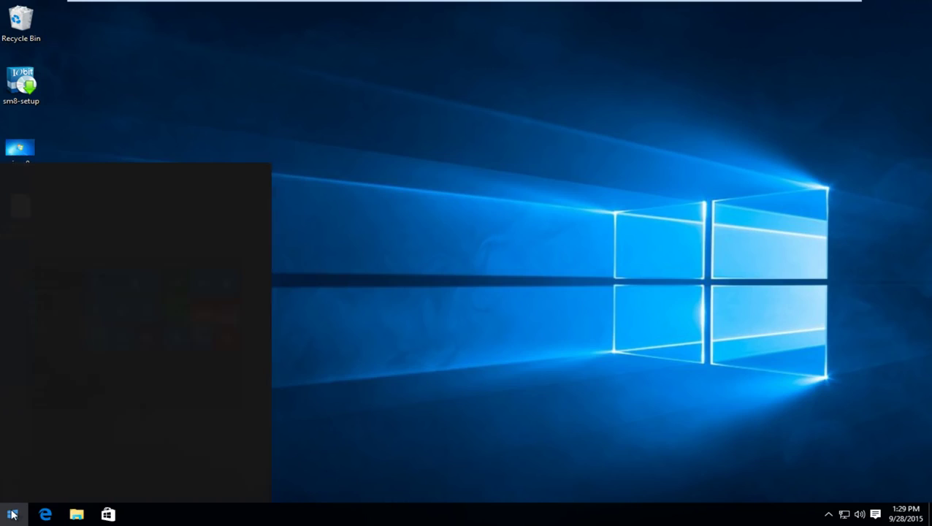
key("BackSpace")
key("BackSpace")
key("BackSpace")
key("BackSpace")
key("BackSpace")
key("BackSpace")
key("BackSpace")
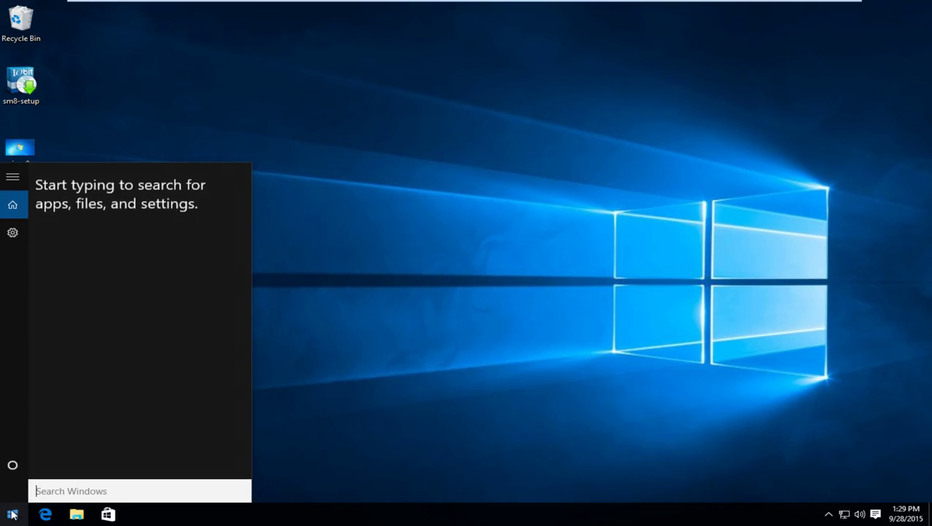
left_click(495, 324)
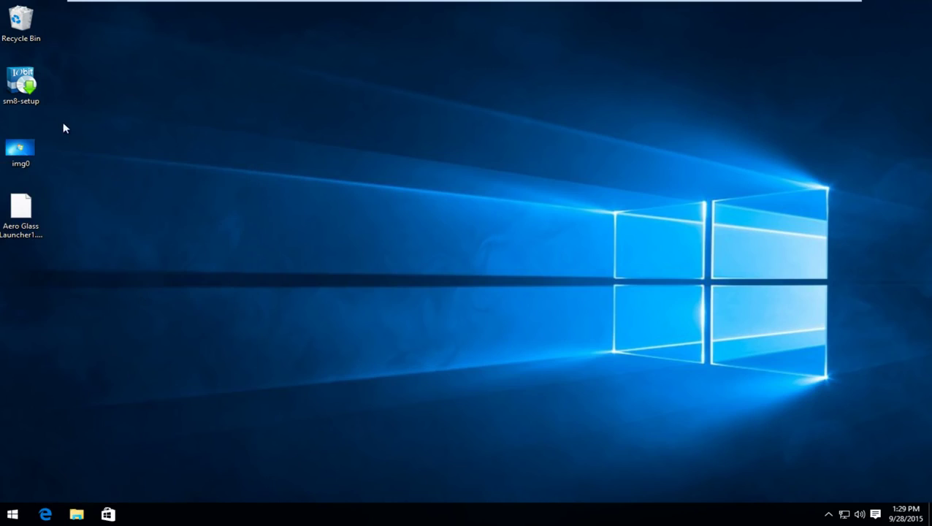
- Run sm8-setup, accept the license, install to the default folder, and untick Advanced SystemCare
double_click(22, 84)
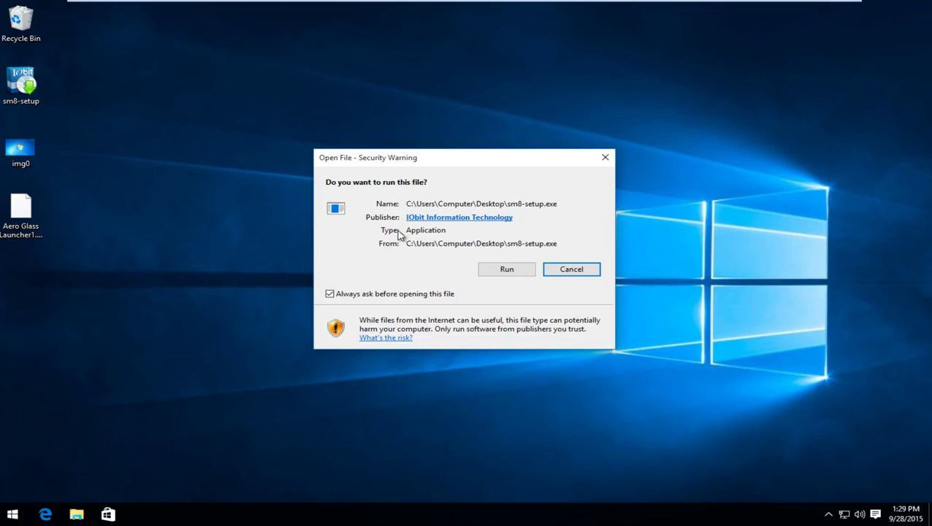
left_click(505, 270)
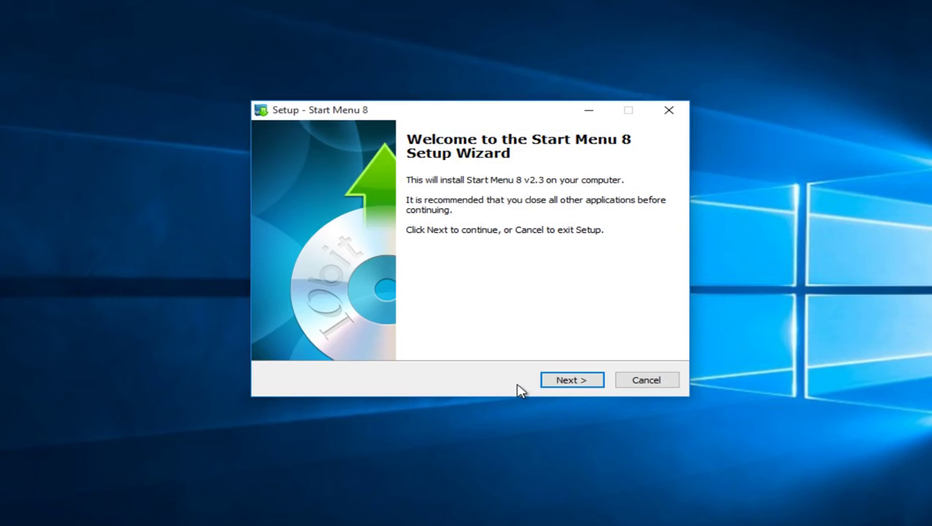
left_click(562, 386)
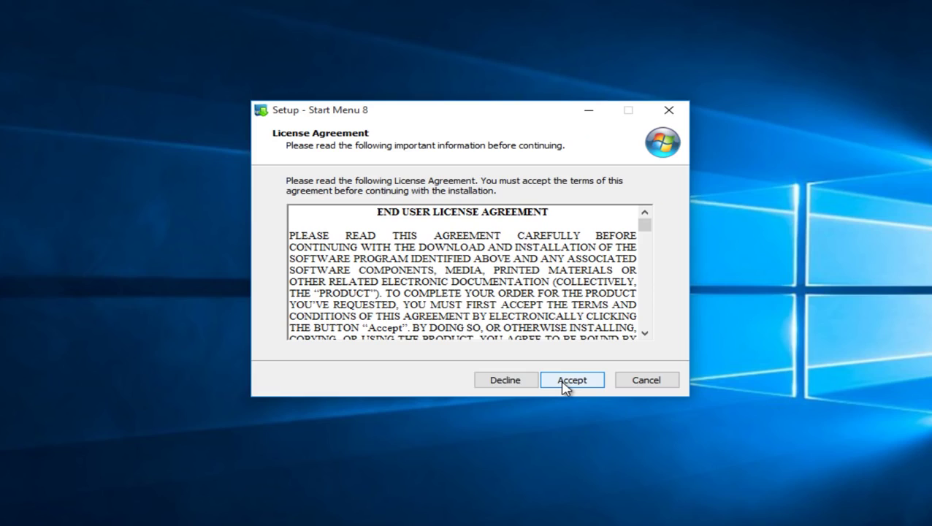
left_click(563, 383)
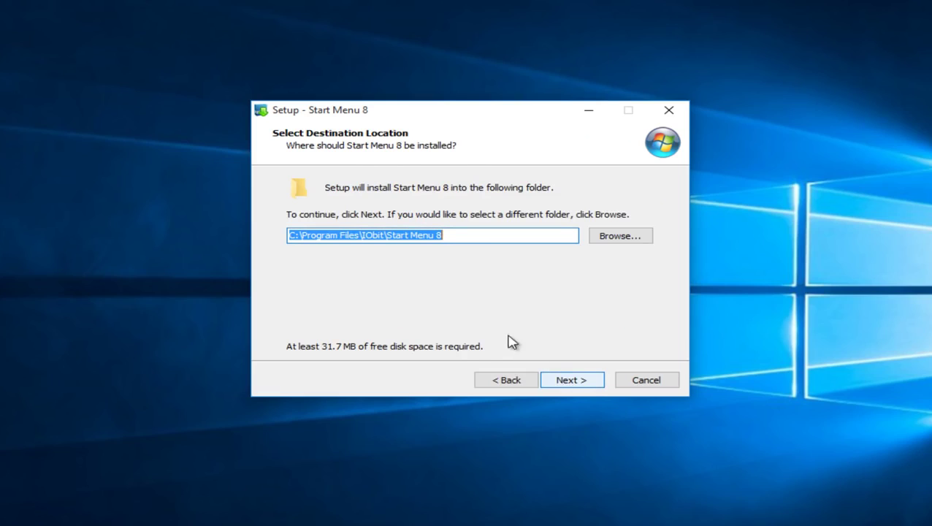
left_click(584, 381)
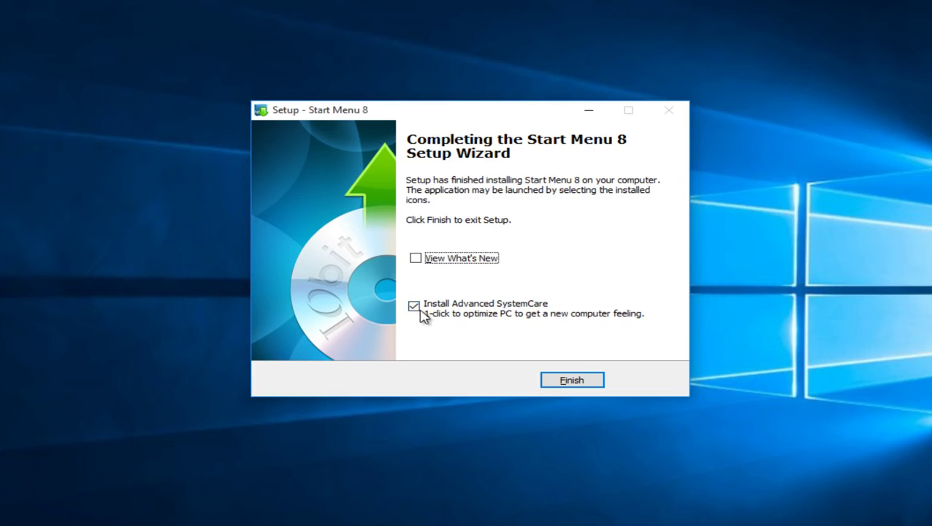
left_click(414, 307)
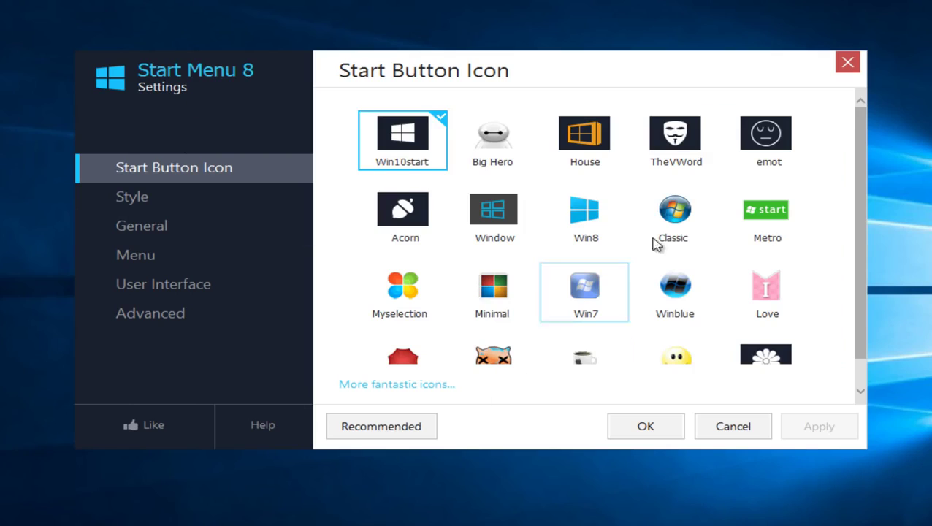
- Select the Classic Start button icon, apply it, and close with OK
left_click(675, 227)
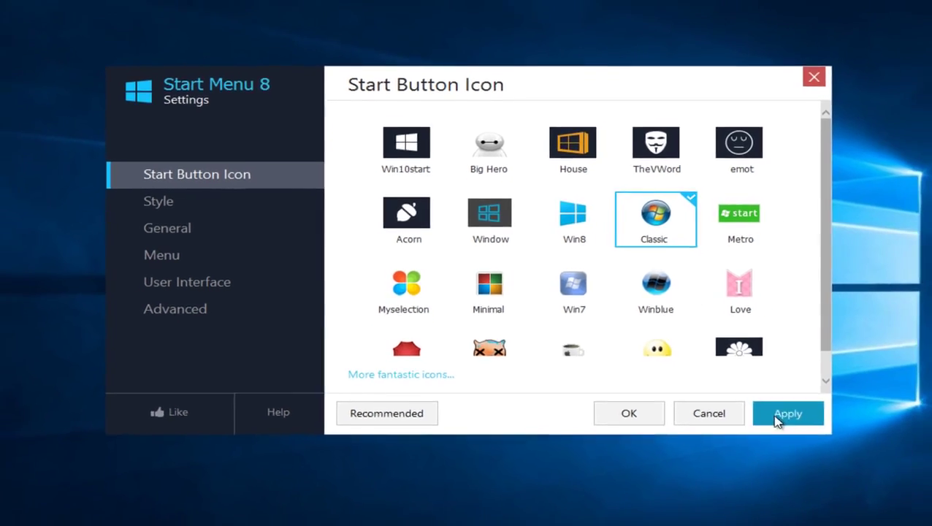
left_click(778, 417)
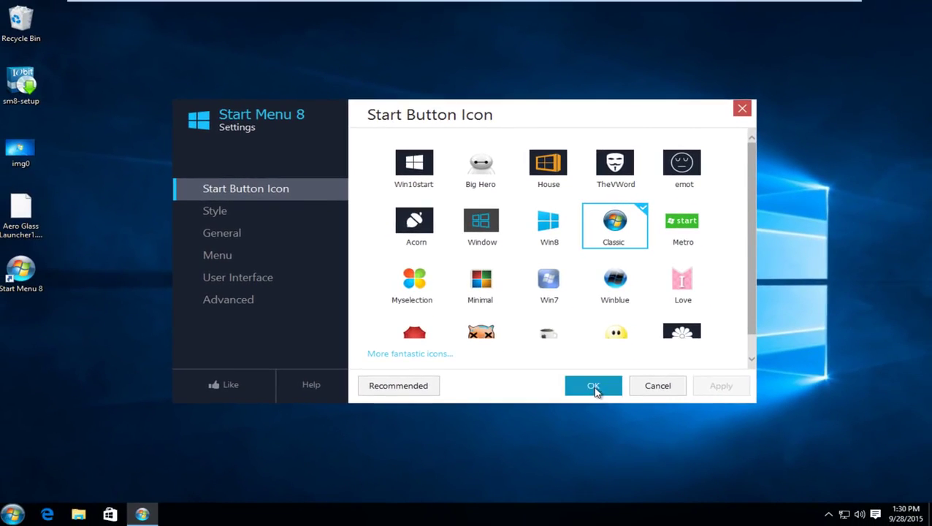
left_click(593, 387)
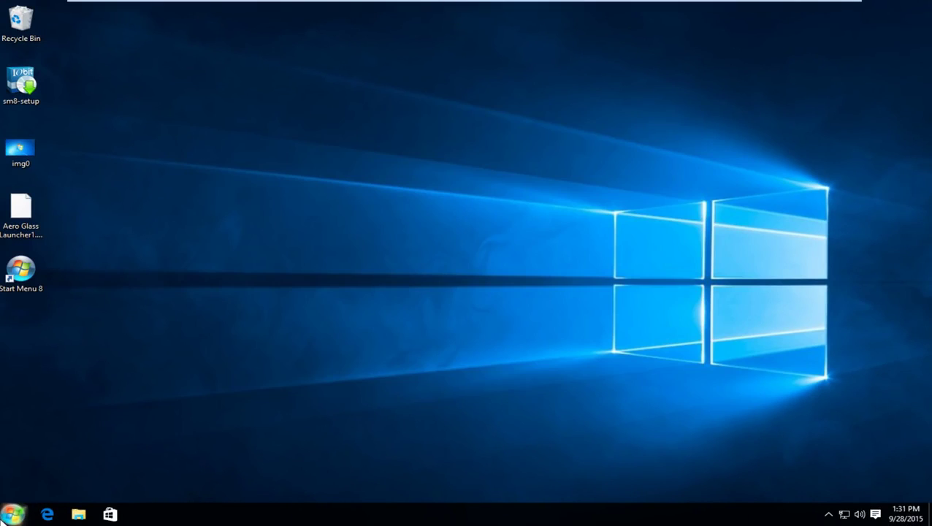
left_click(13, 513)
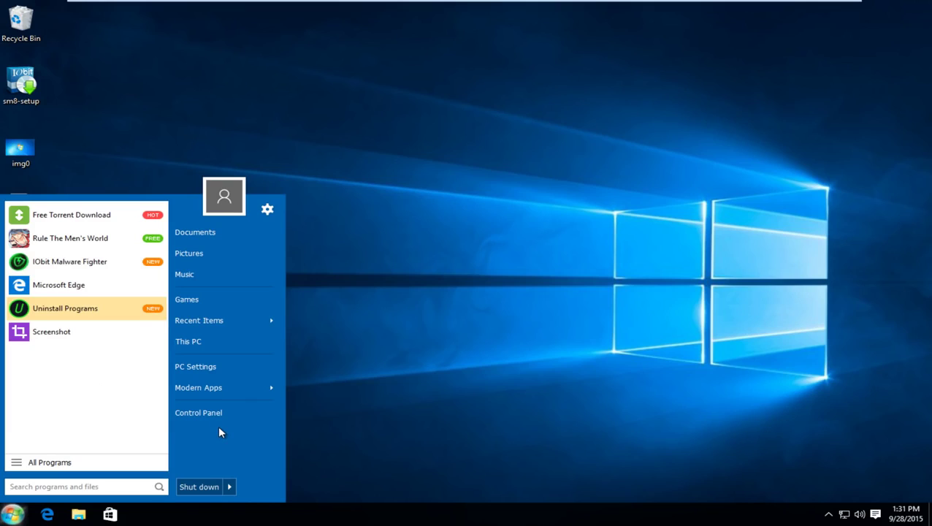
left_click(376, 368)
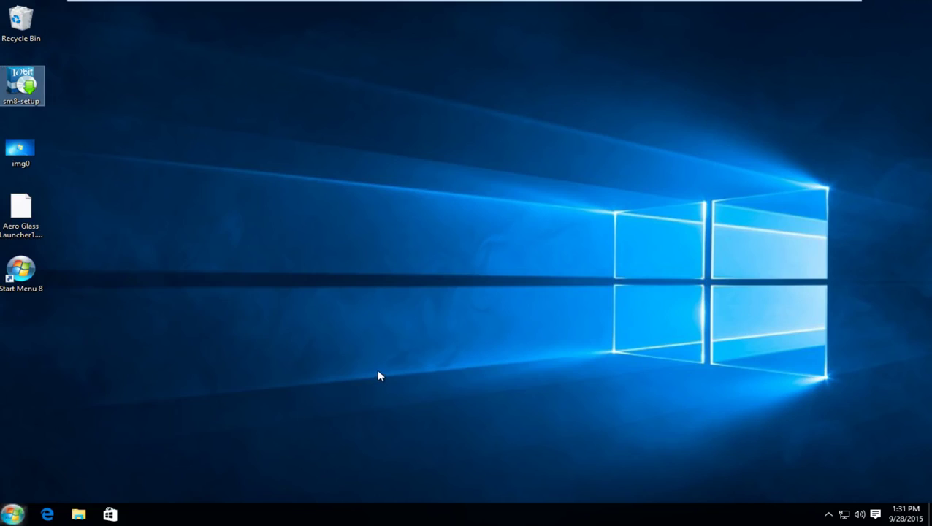
left_click(79, 432)
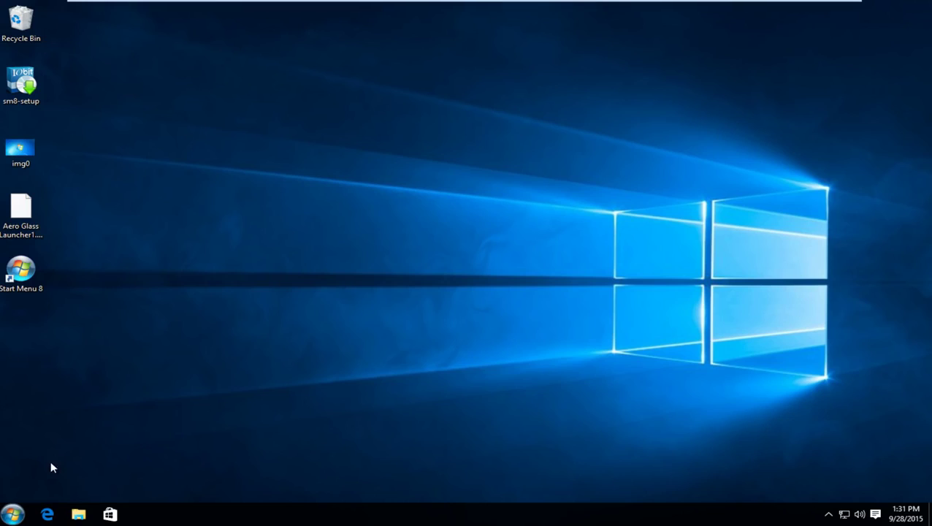
- Reopen Start Menu 8 settings and keep Flat menu style with transparency near two-thirds
right_click(11, 515)
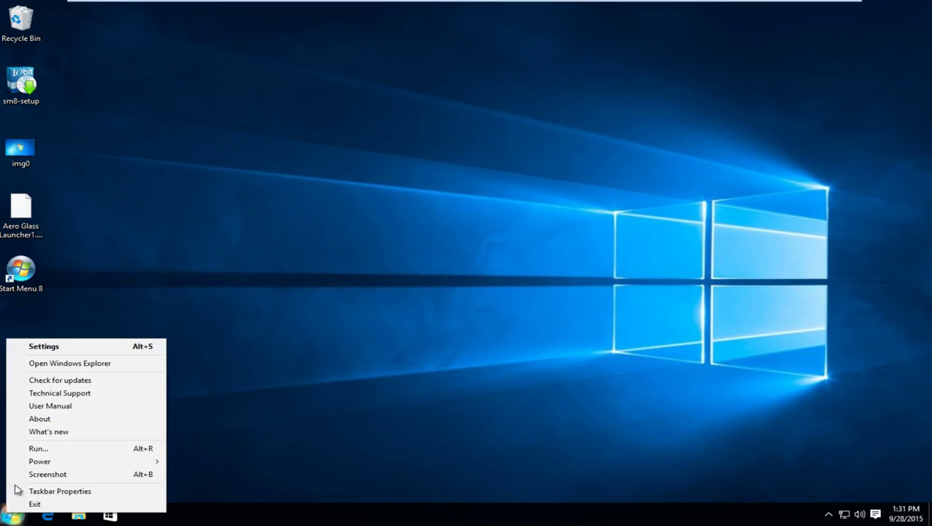
left_click(43, 348)
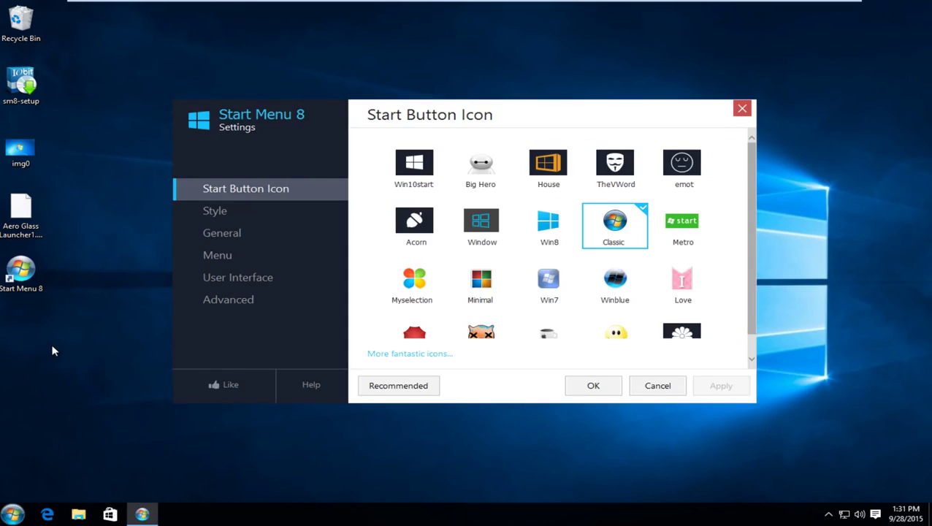
left_click(216, 210)
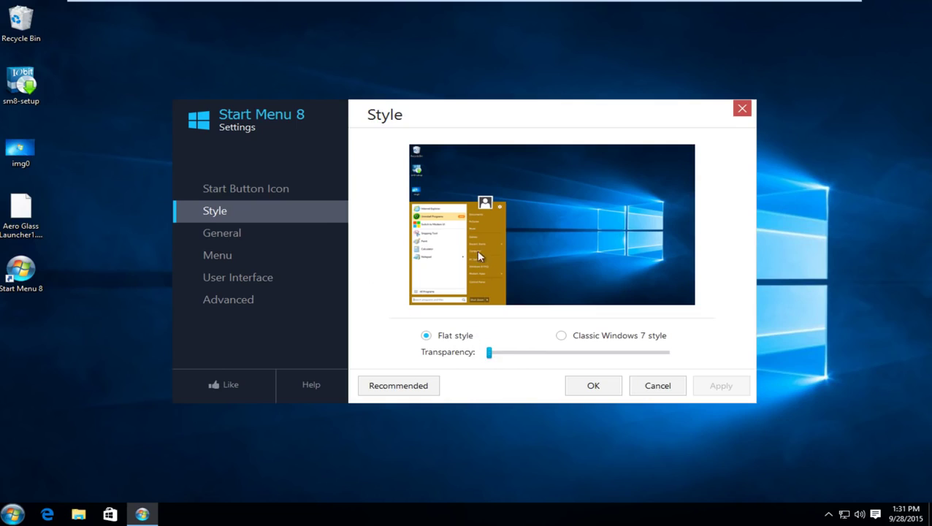
left_click(562, 336)
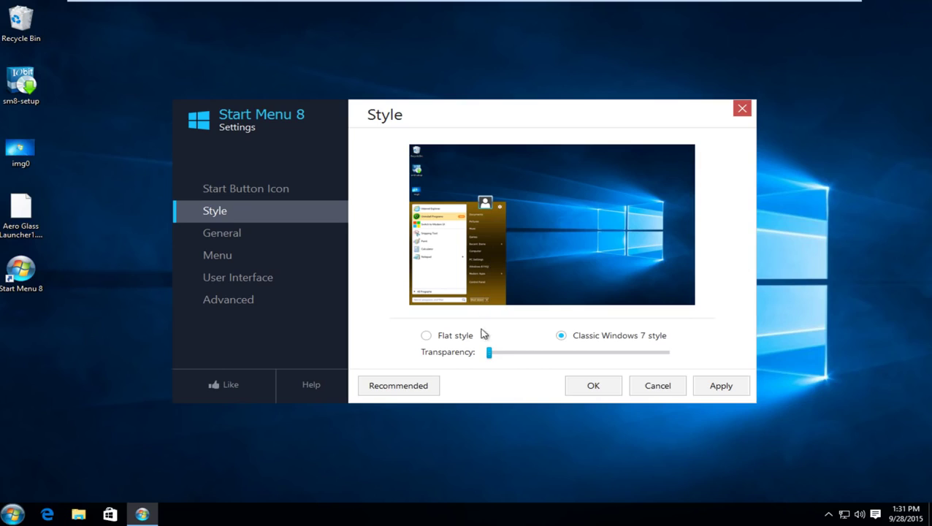
left_click_drag(491, 355, 586, 355)
left_click(427, 337)
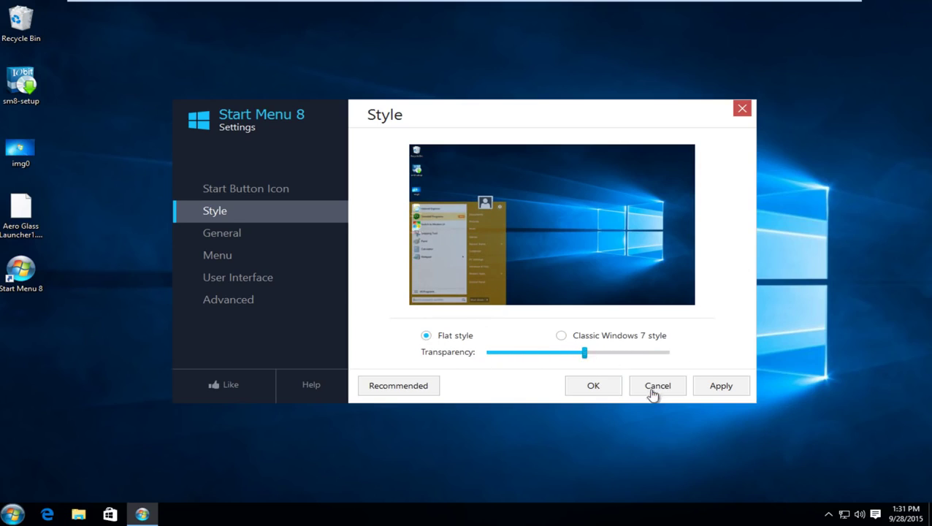
left_click(223, 235)
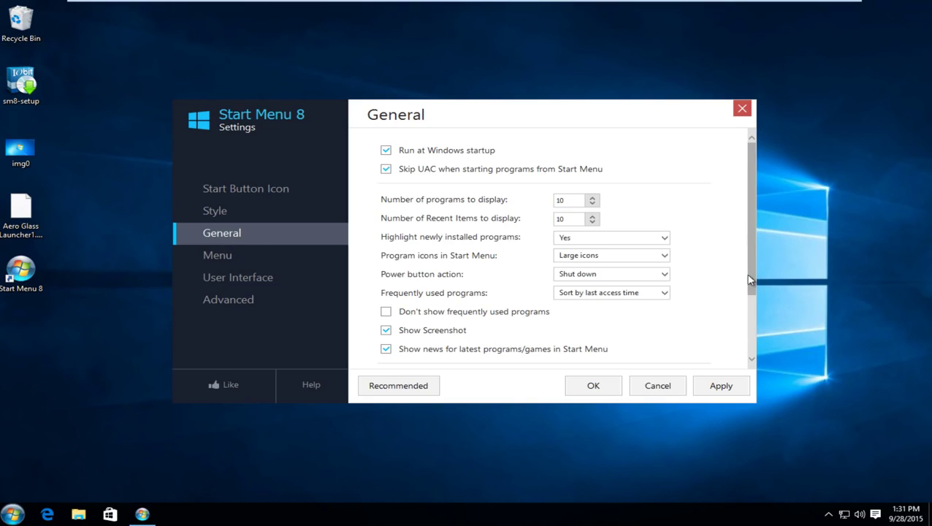
- On the Menu page, set Computer to Show as a menu, then apply and close
left_click_drag(752, 281, 748, 349)
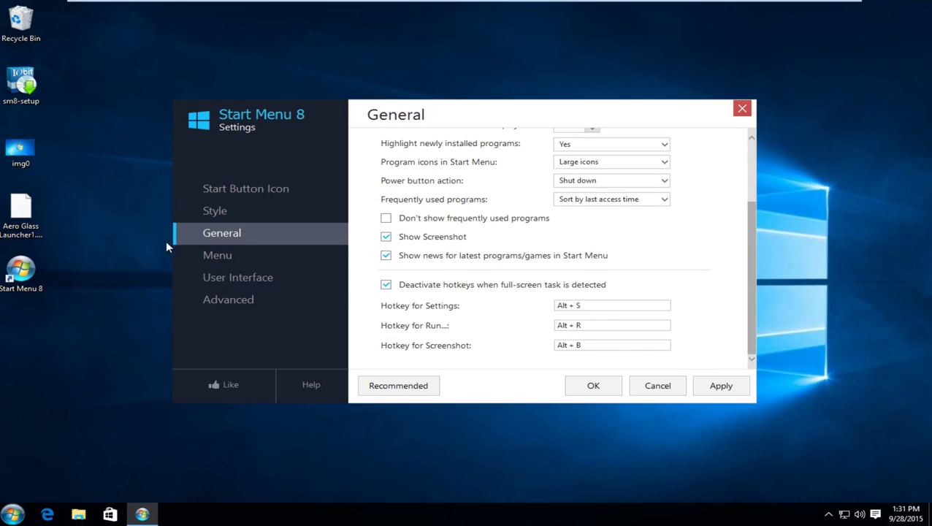
left_click(224, 258)
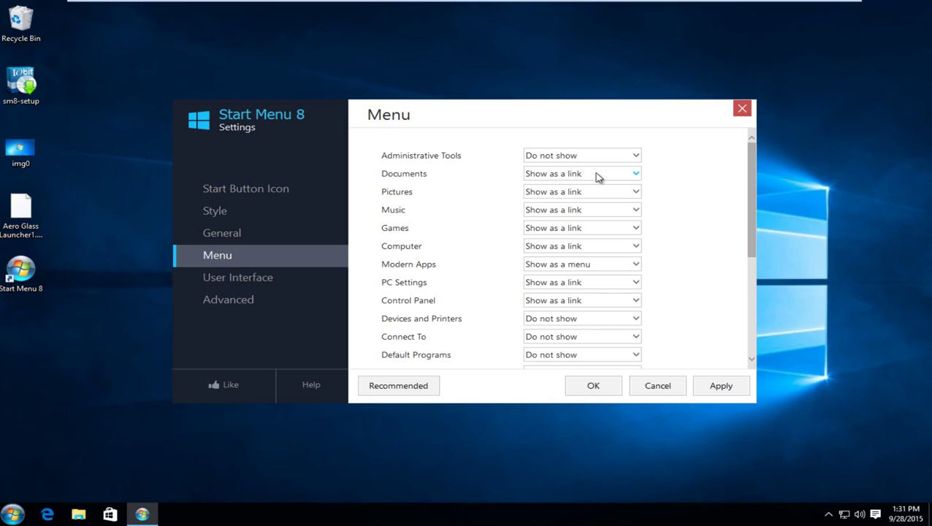
left_click(3, 517)
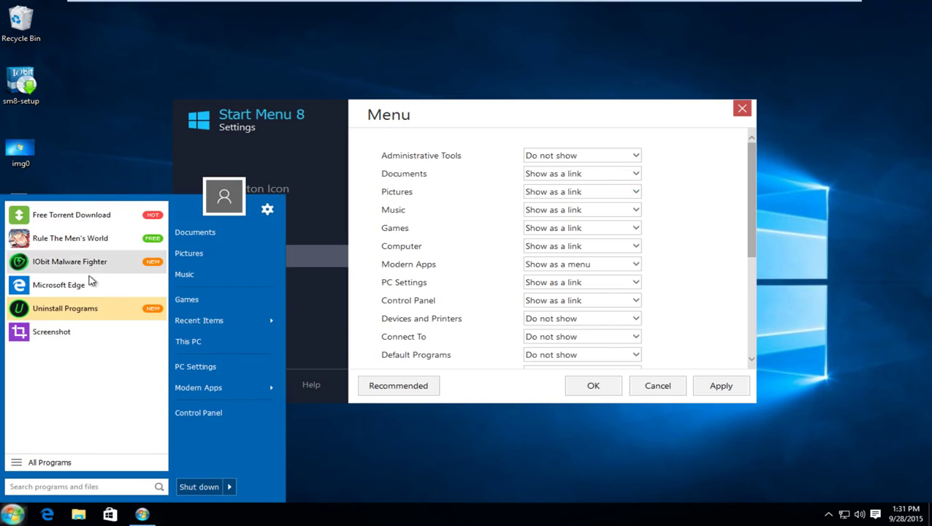
left_click(540, 120)
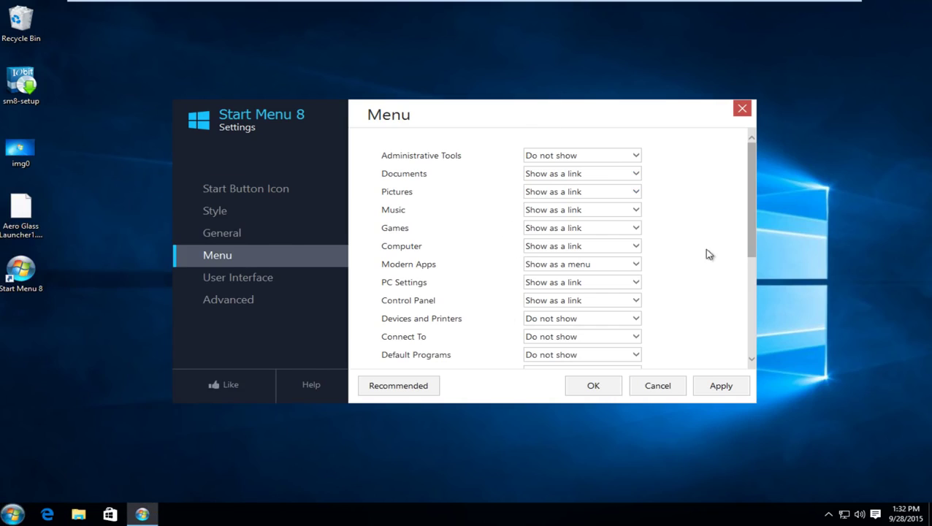
left_click(570, 249)
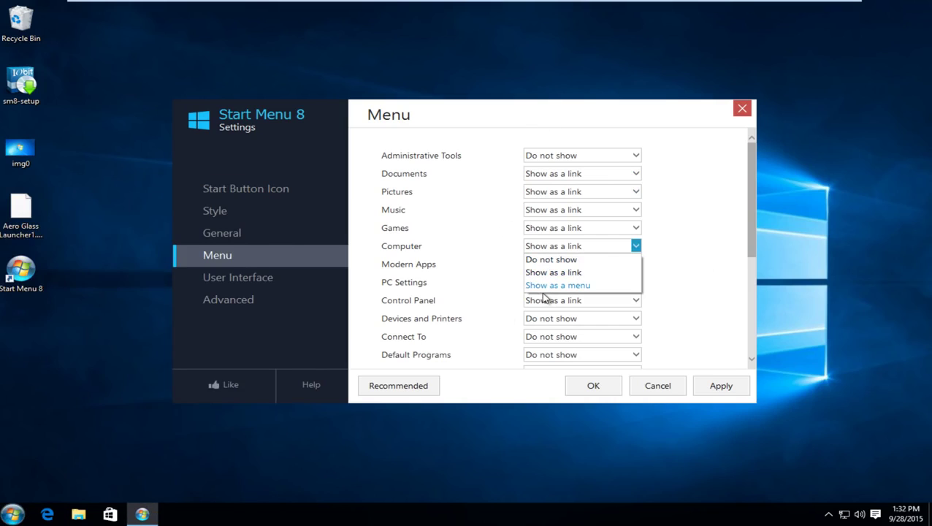
left_click(543, 286)
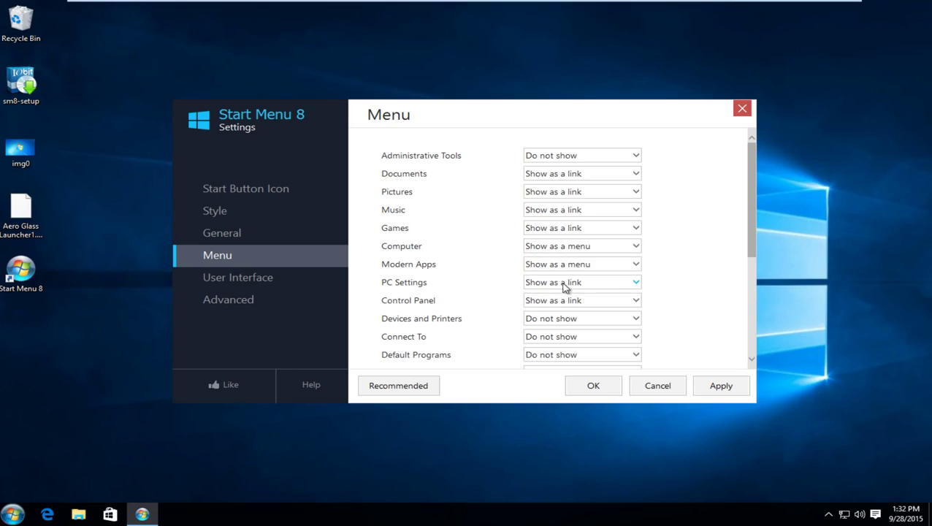
left_click(717, 390)
left_click(595, 388)
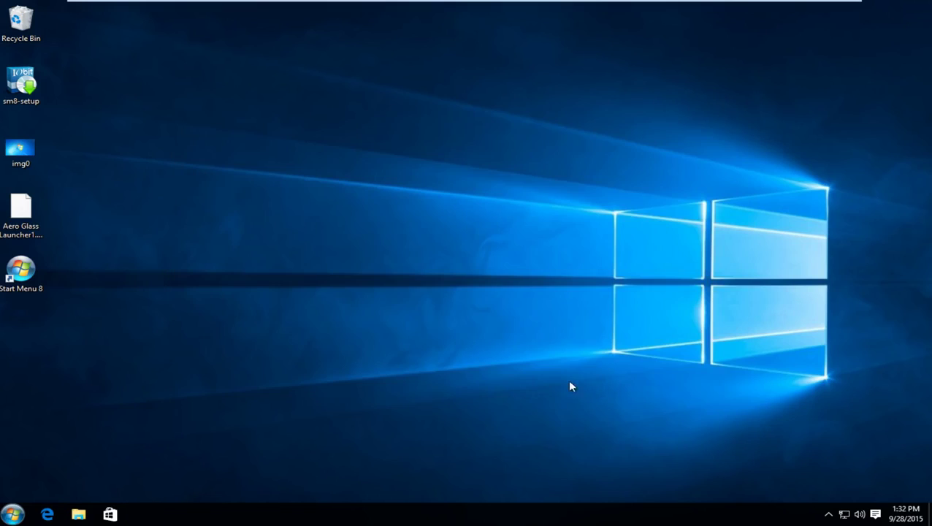
left_click(12, 514)
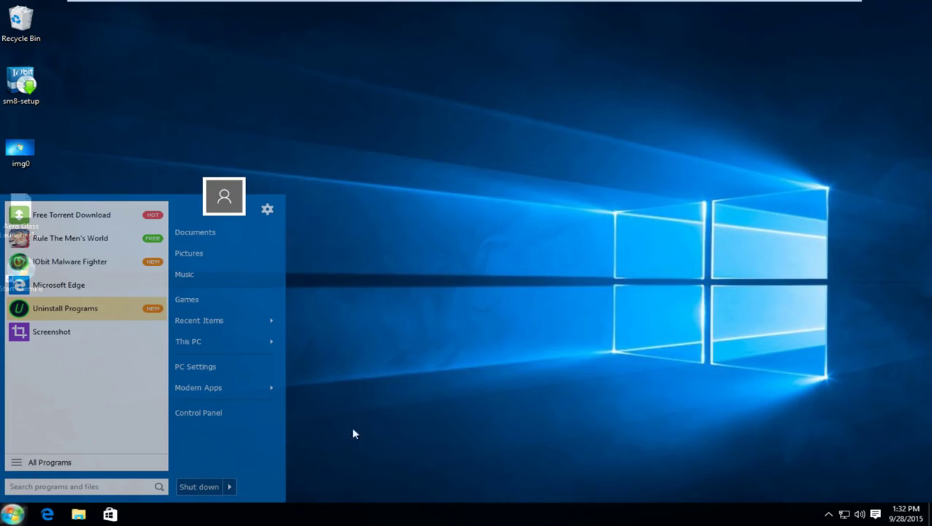
left_click(379, 419)
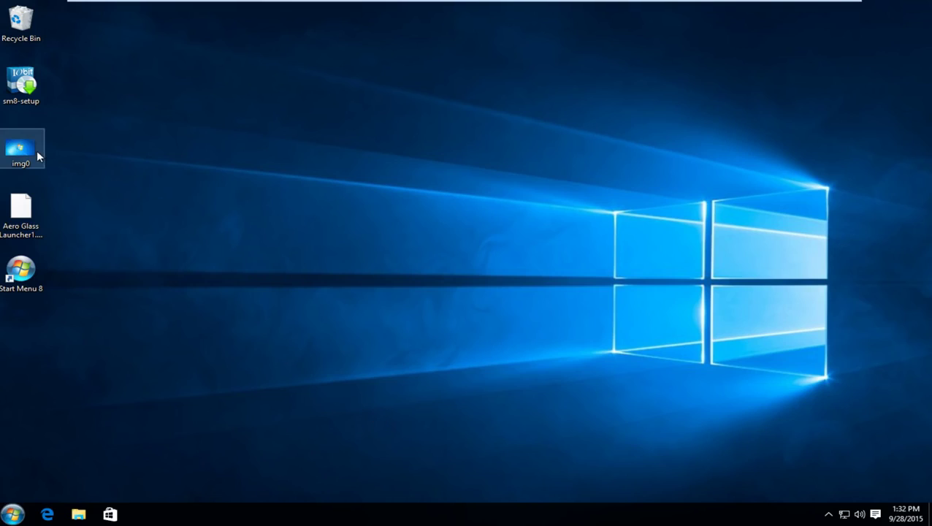
mouse_move(40, 154)
left_mouse_down()
mouse_move(39, 166)
mouse_move(36, 150)
left_mouse_up()
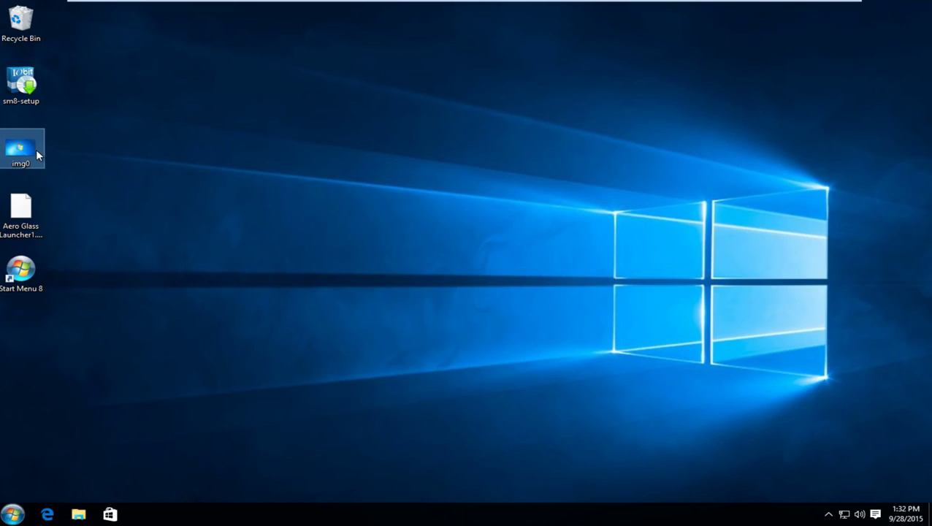
- Choose Set as desktop background from the img0 icon's right-click menu
right_click(35, 152)
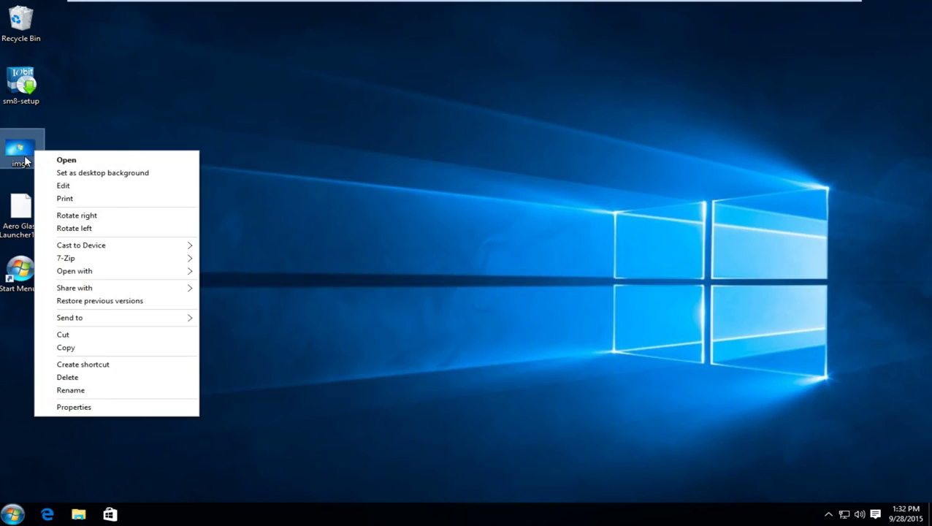
left_click(76, 173)
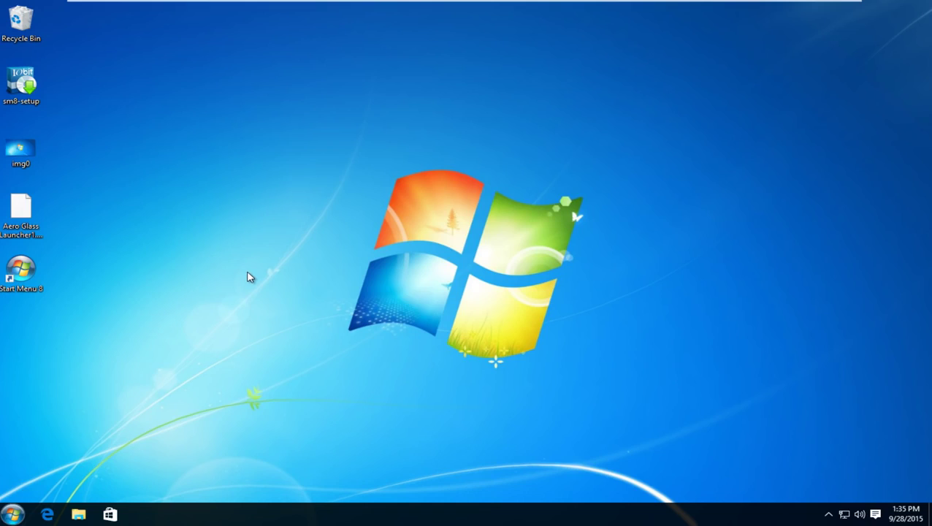
- Open Personalize from the desktop menu and go to the Colors page
right_click(247, 272)
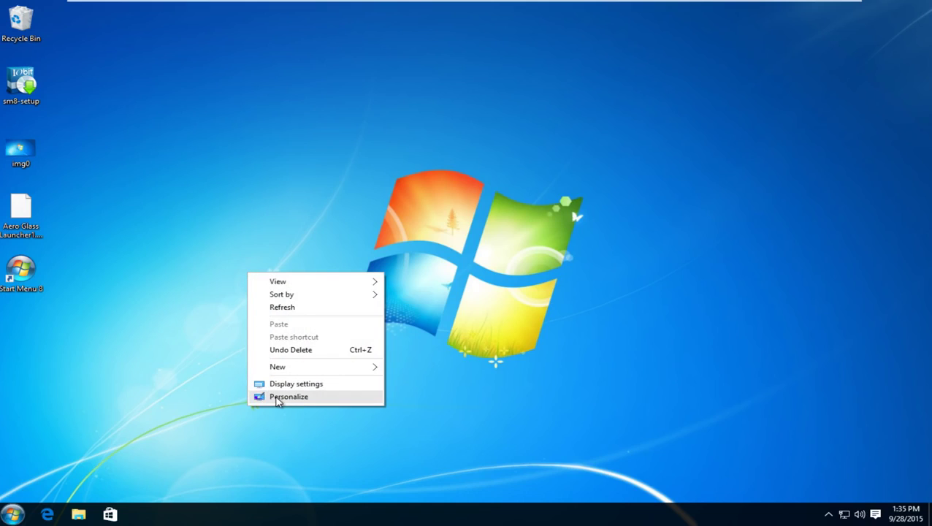
left_click(277, 398)
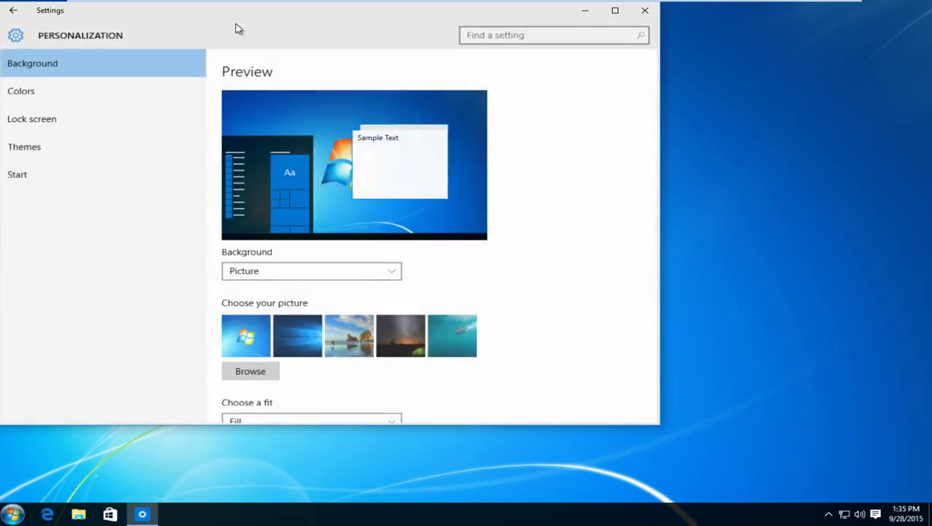
left_click_drag(236, 28, 357, 41)
scroll(437, 276, "down", 1)
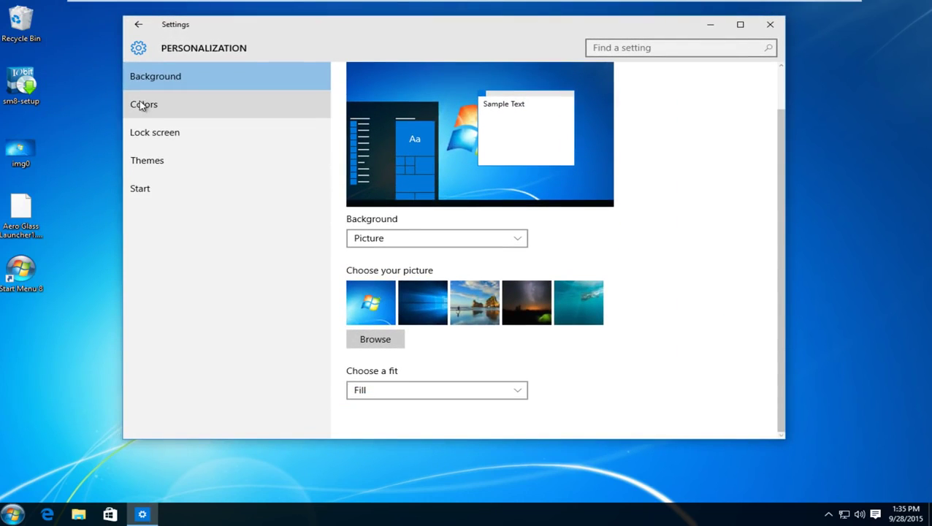
left_click(152, 69)
left_click(143, 104)
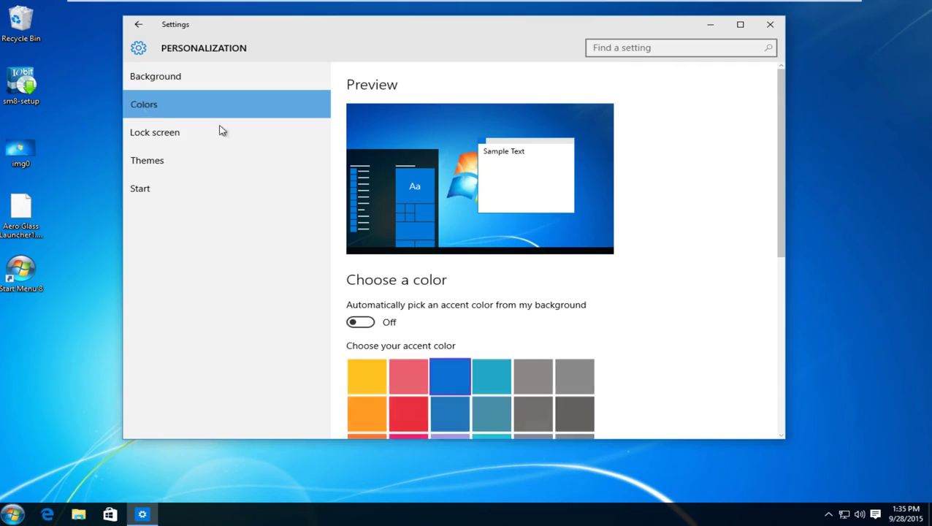
scroll(494, 277, "down", 2)
scroll(494, 271, "down", 4)
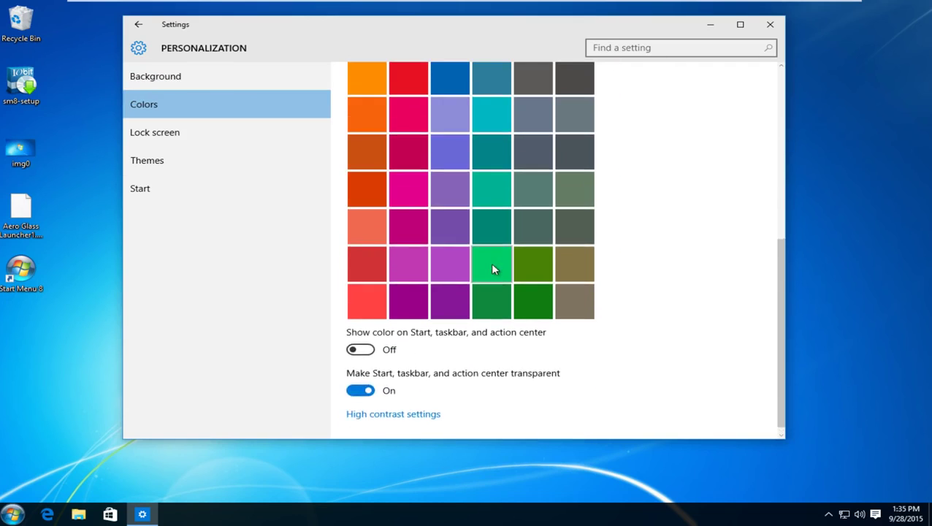
scroll(494, 267, "up", 4)
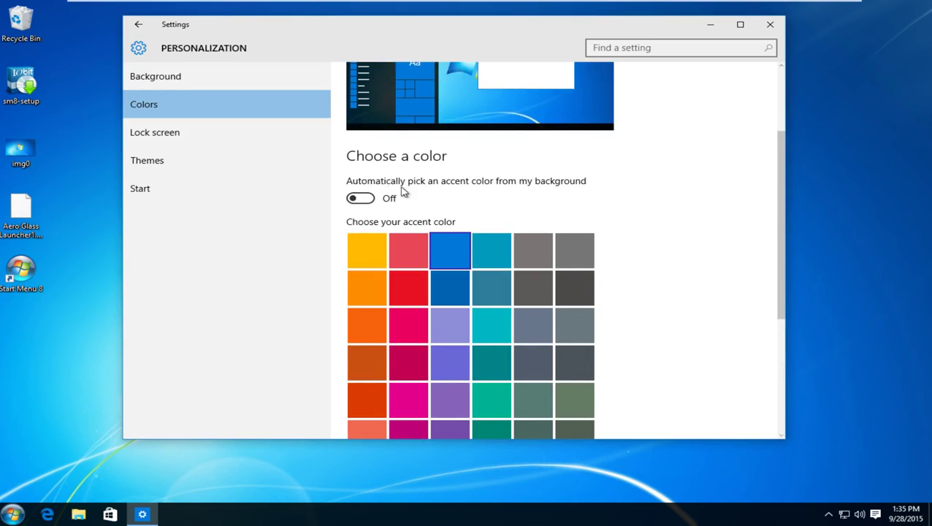
- Turn on automatic accent colour and Show color on Start, taskbar, and action center
left_click(360, 198)
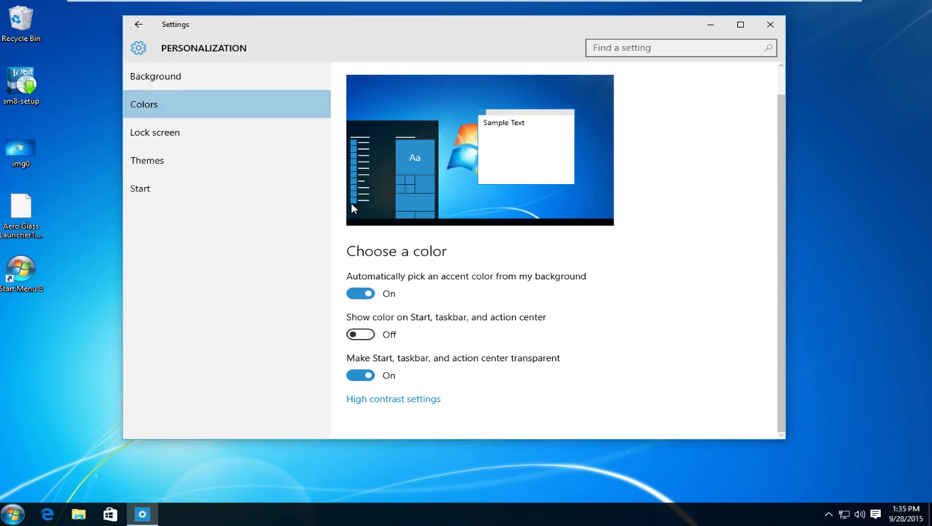
left_click_drag(407, 38, 478, 60)
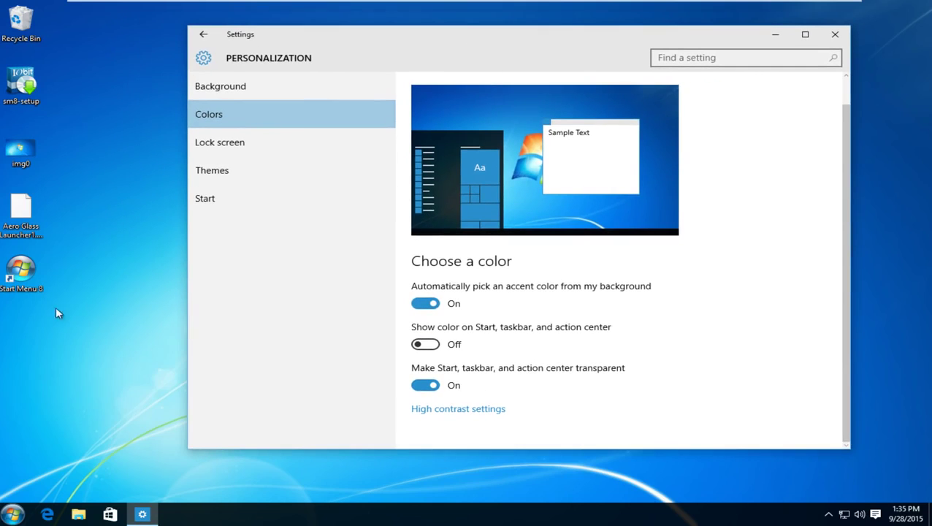
left_click_drag(540, 41, 496, 46)
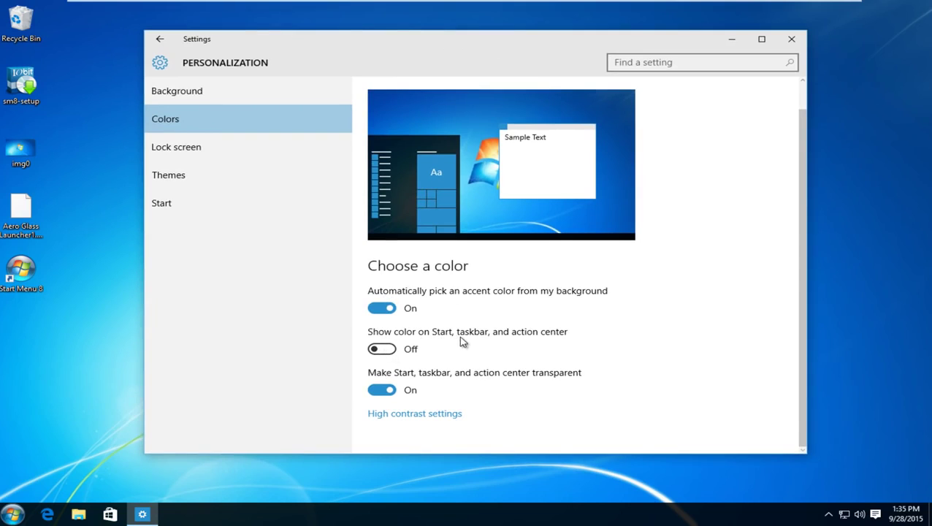
left_click(386, 349)
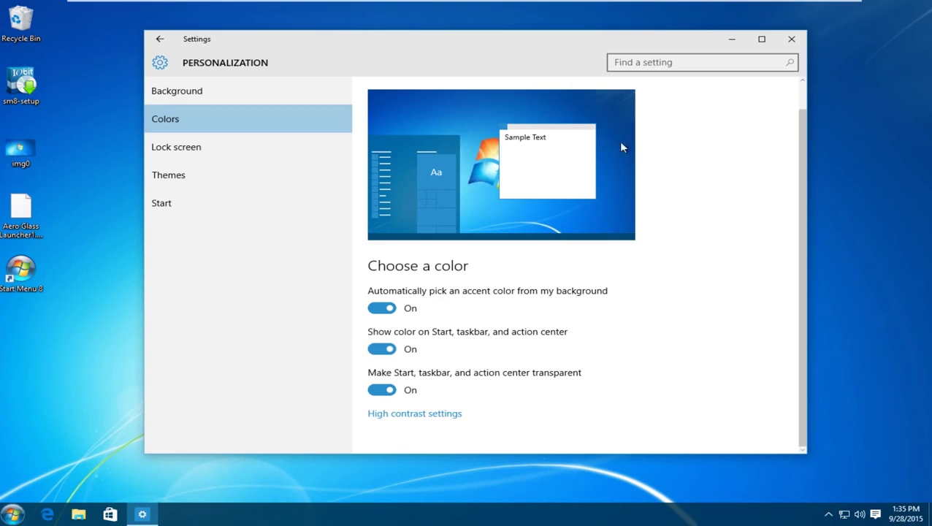
- Close the Settings window to reveal the Windows 7-styled desktop
left_click(789, 41)
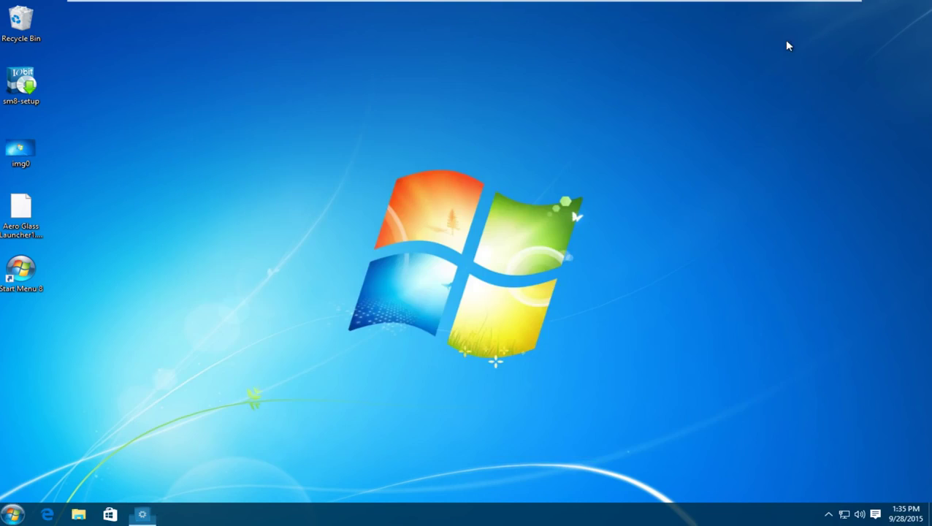